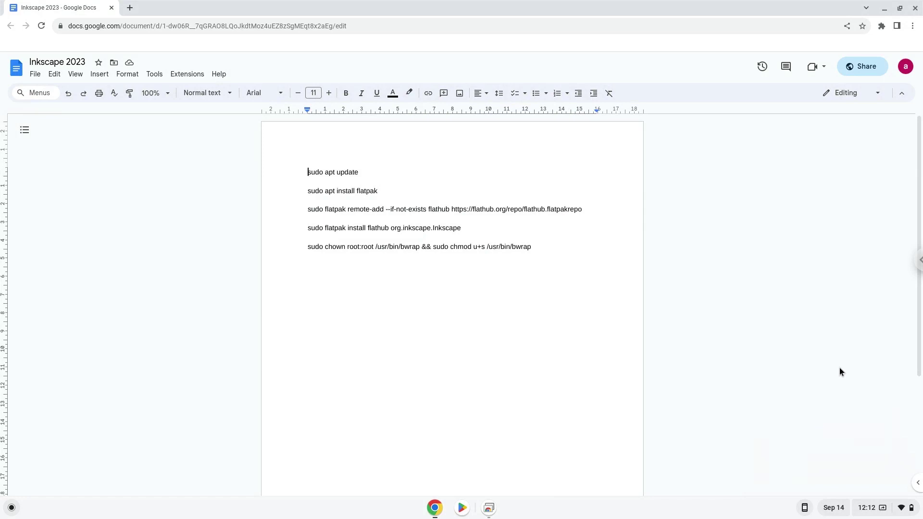
# Open ChromeOS Settings and go to the Advanced > Developers page
pyautogui.click(879, 513)
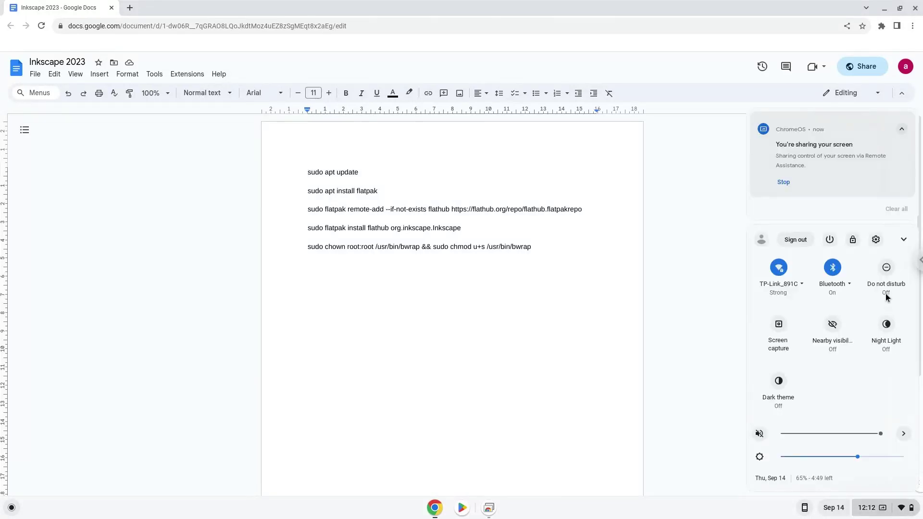
pyautogui.click(876, 244)
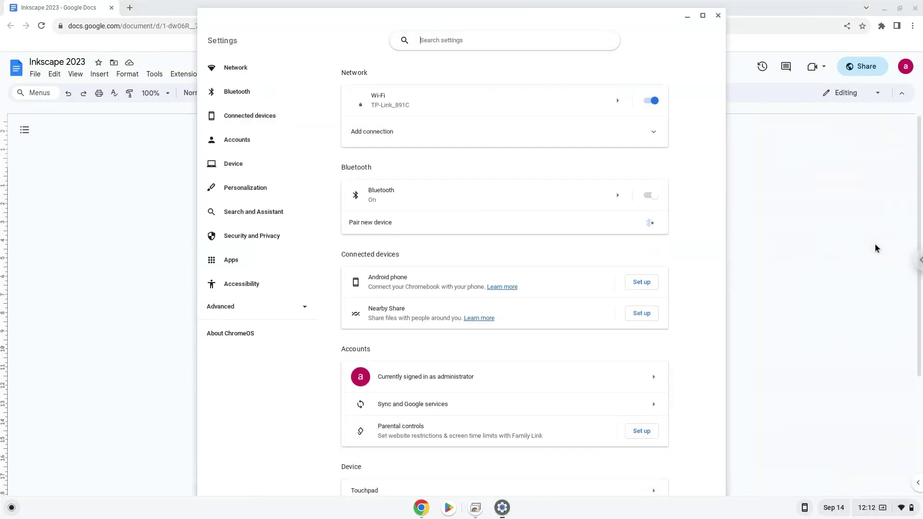
pyautogui.click(269, 310)
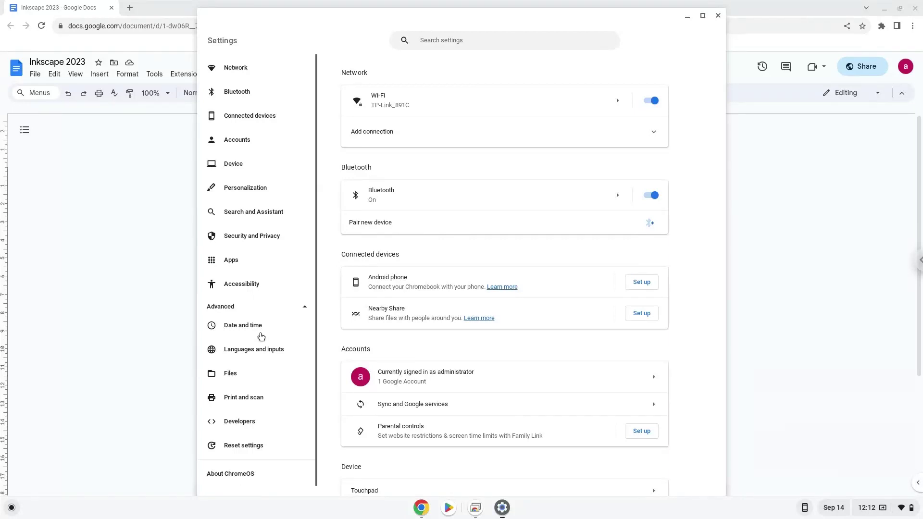
pyautogui.click(240, 422)
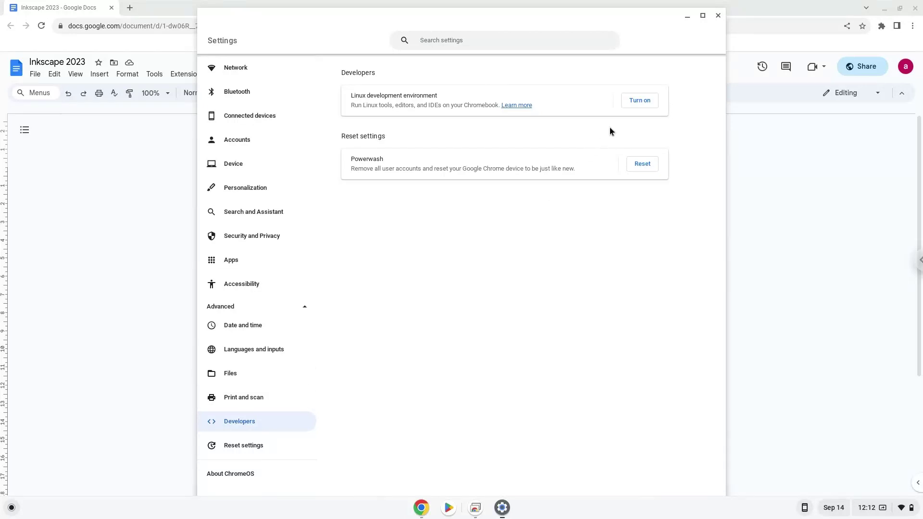
# Turn on the Linux development environment with the recommended 10.0 GB disk, then close the Terminal it opens
pyautogui.click(639, 101)
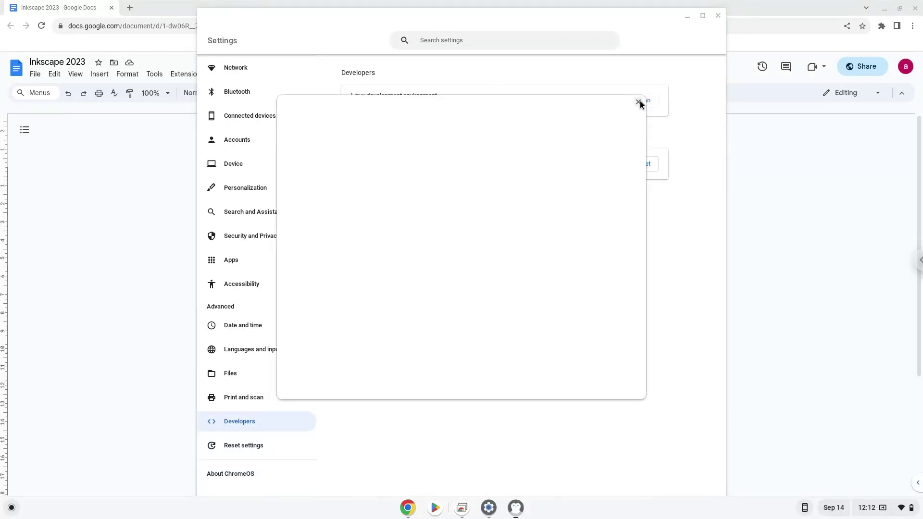
pyautogui.click(596, 376)
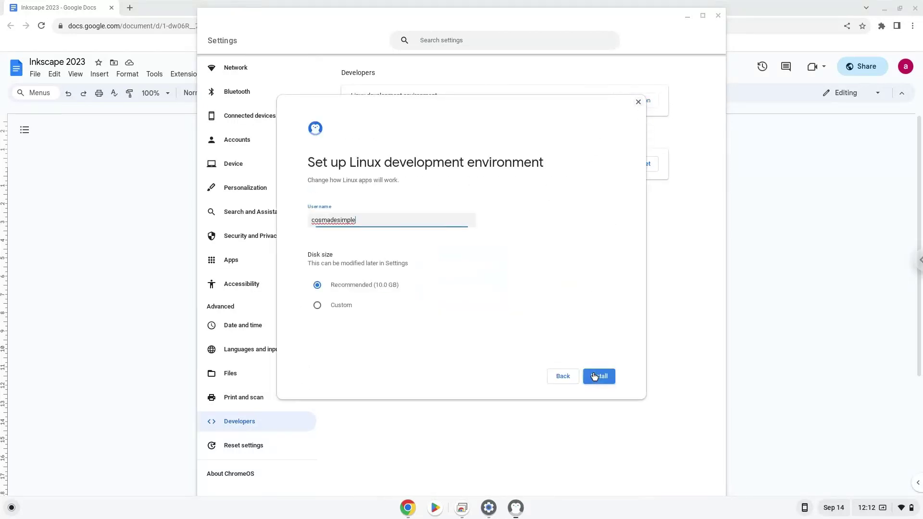
pyautogui.click(594, 377)
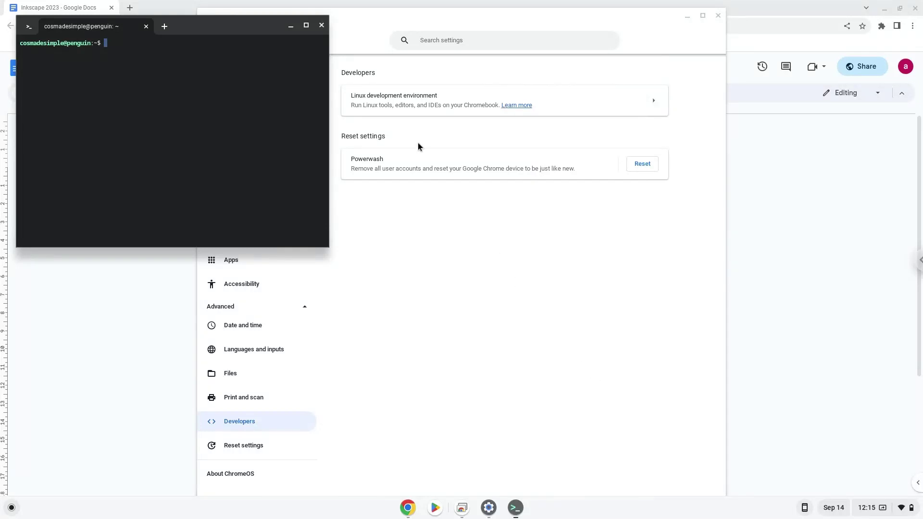
pyautogui.click(321, 25)
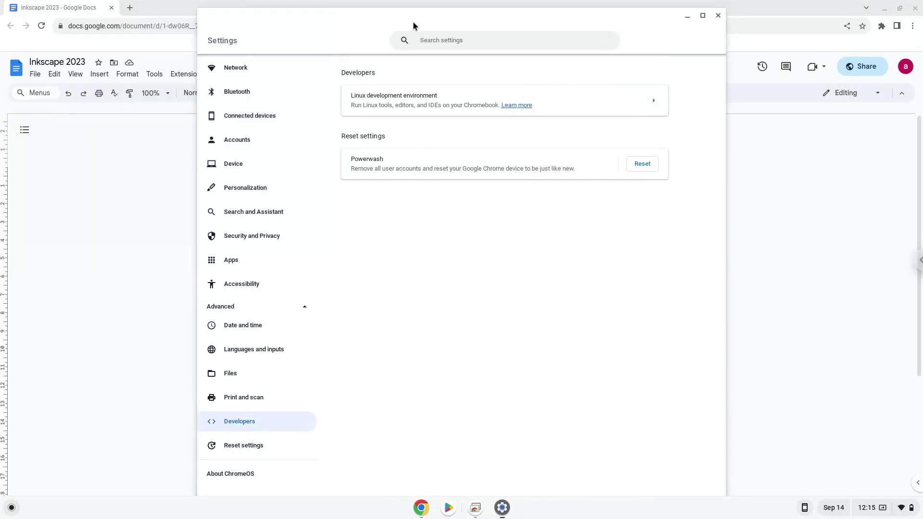
# Close Settings and copy the 'sudo apt update' line from the Docs command list
pyautogui.click(718, 14)
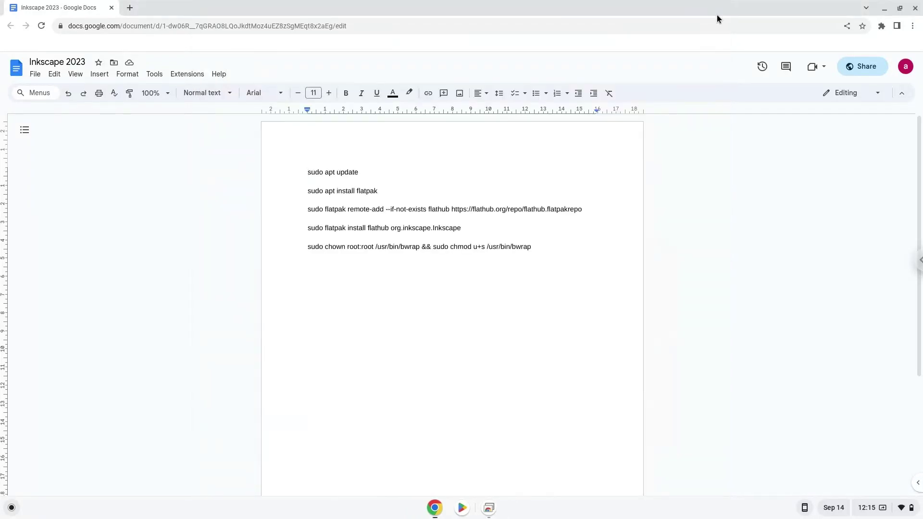
pyautogui.tripleClick(348, 171)
pyautogui.rightClick(348, 172)
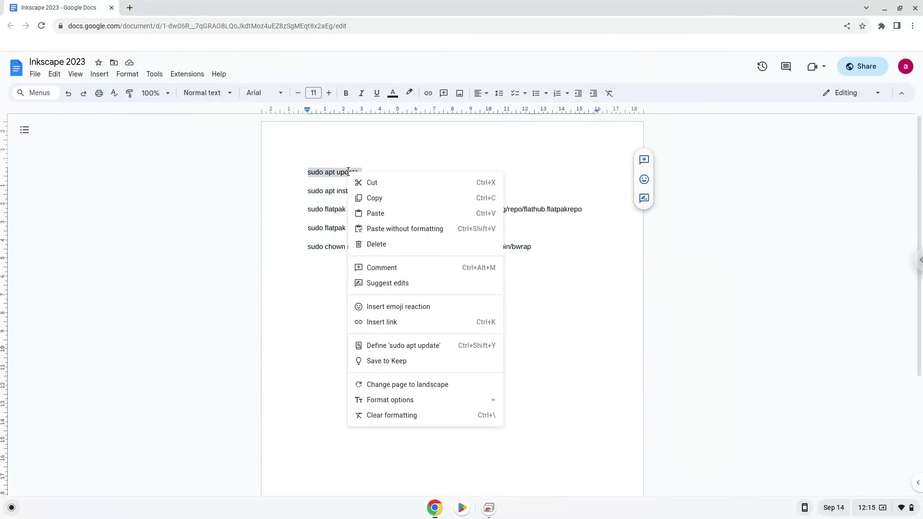
pyautogui.click(372, 198)
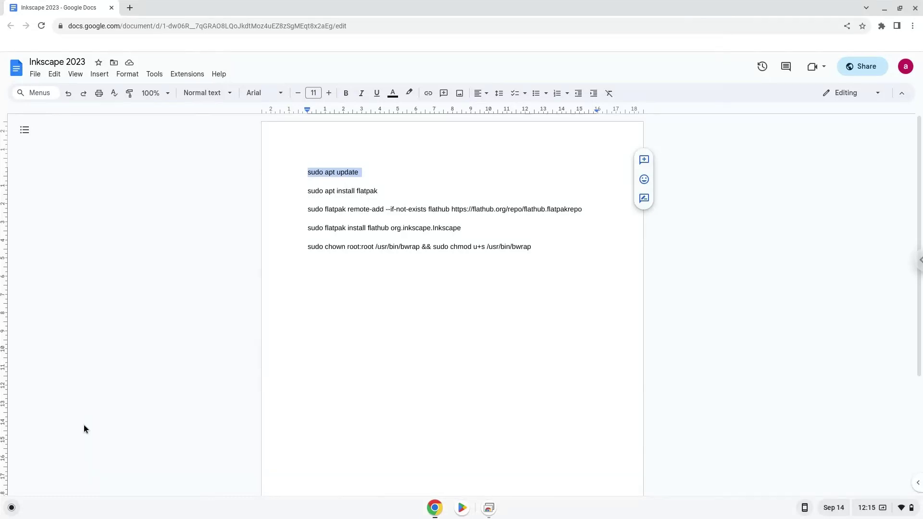
# Launch the Terminal app from the launcher and maximize its window
pyautogui.click(11, 508)
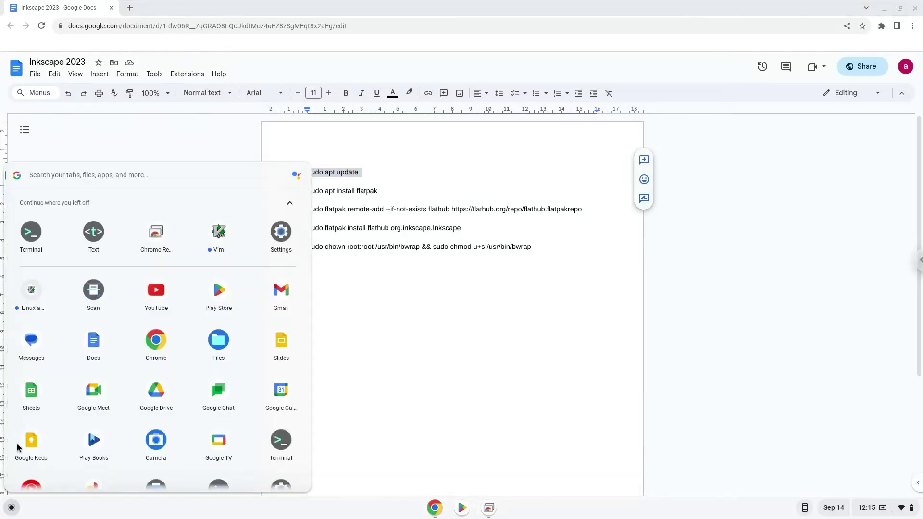
pyautogui.click(31, 236)
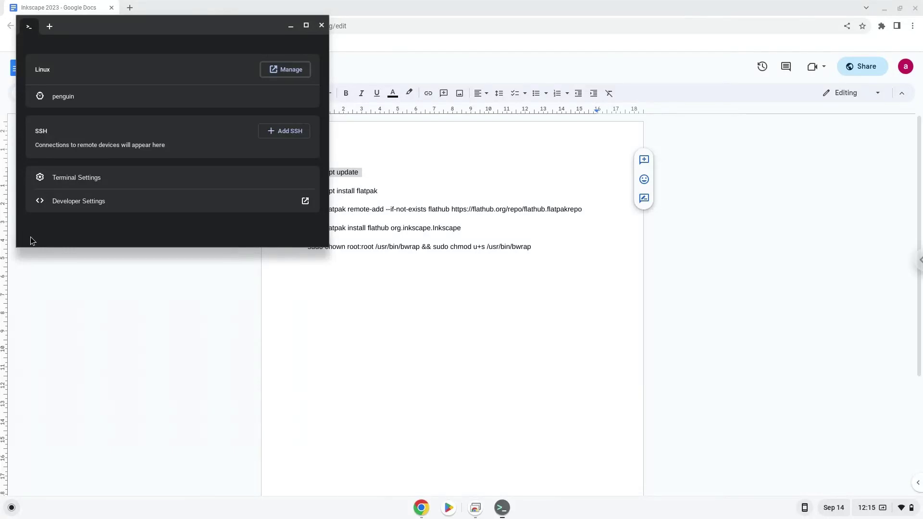
pyautogui.doubleClick(157, 22)
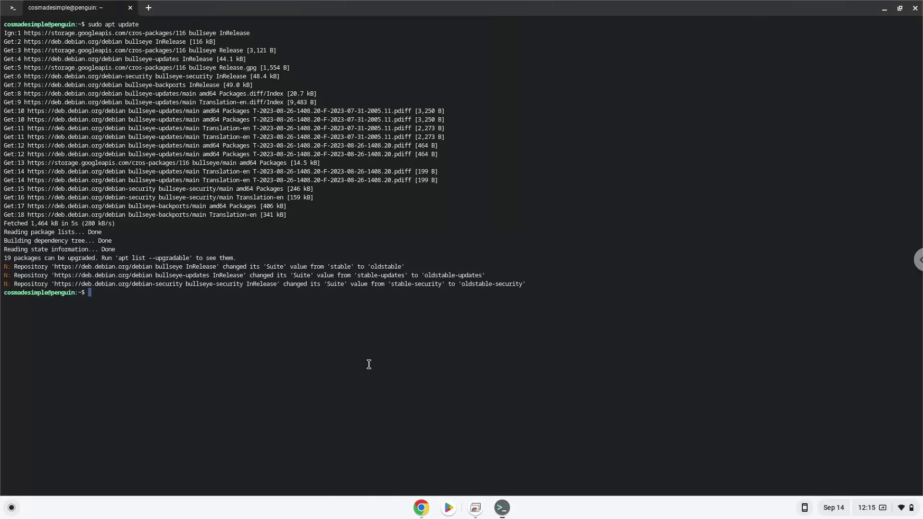
# Copy 'sudo apt install flatpak' from Docs, run it in Terminal, and confirm the extra packages
pyautogui.click(420, 507)
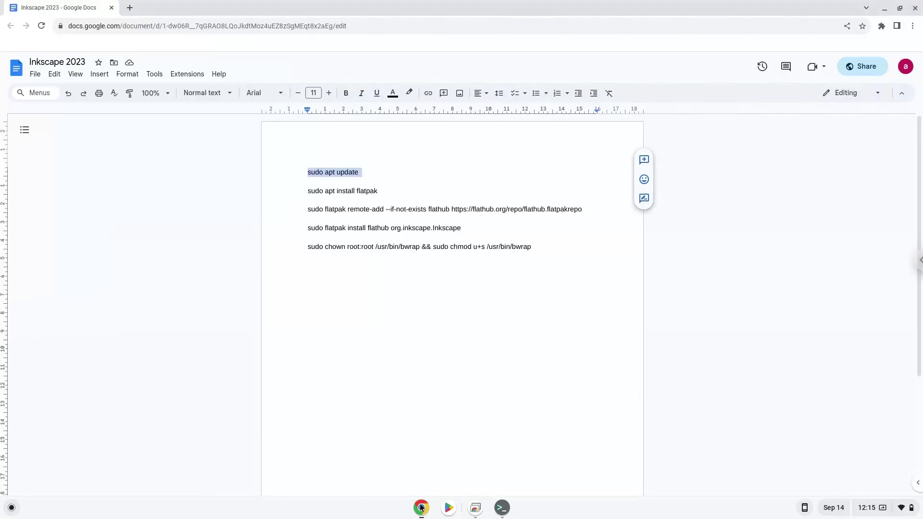
pyautogui.click(333, 190)
pyautogui.tripleClick(333, 190)
pyautogui.rightClick(333, 190)
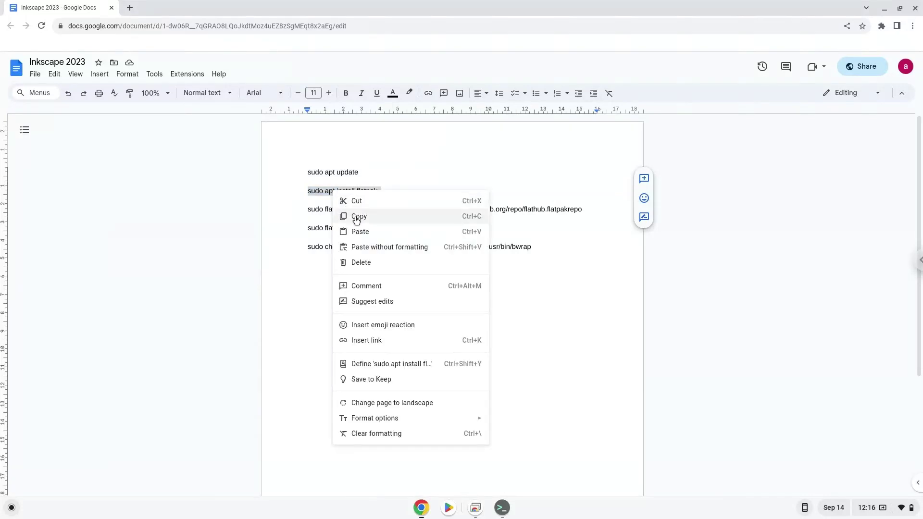
pyautogui.click(356, 218)
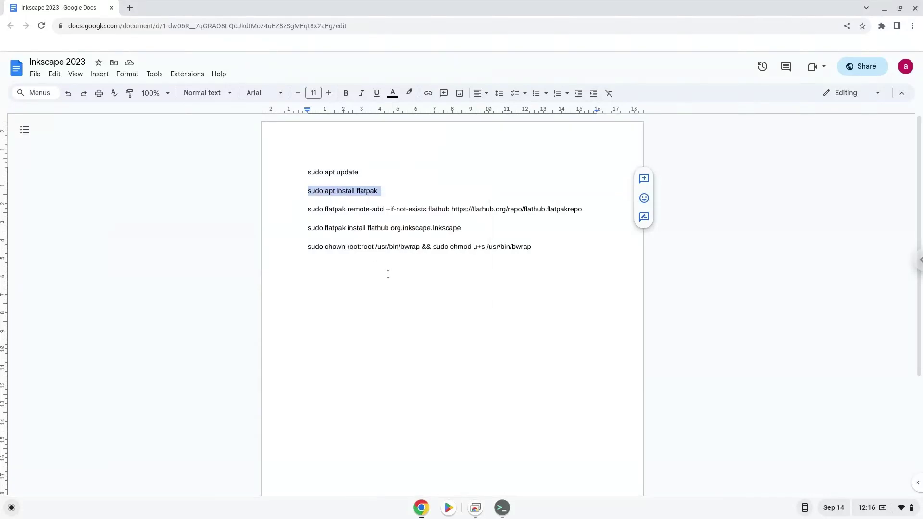
pyautogui.click(503, 509)
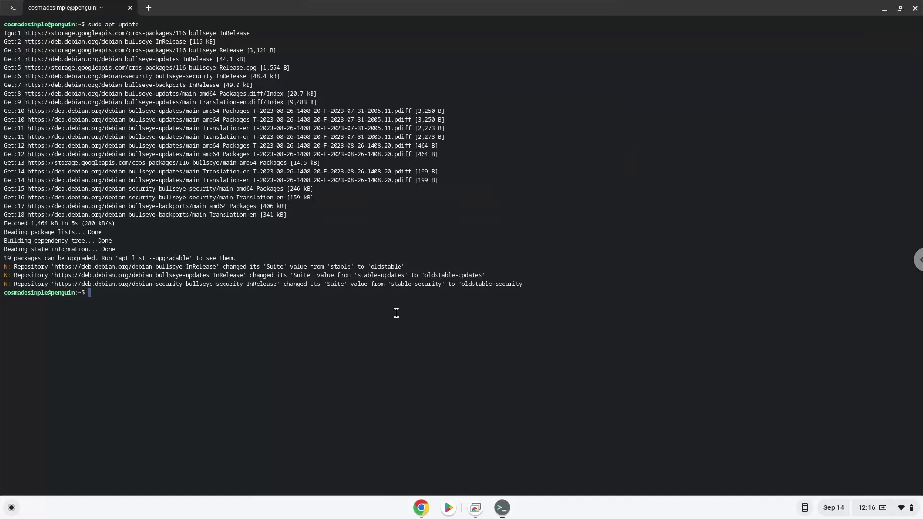
pyautogui.hotkey('ctrl', 'shift', 'v')
pyautogui.press('Return')
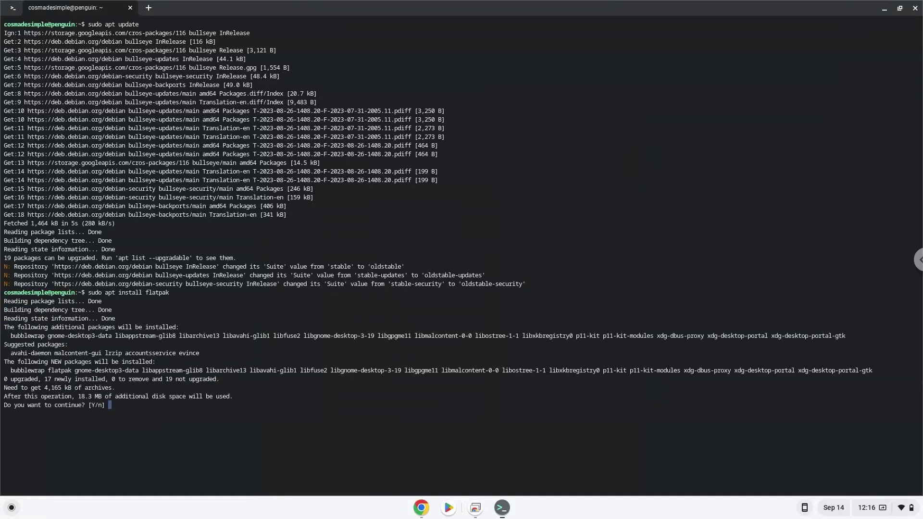
pyautogui.press('Return')
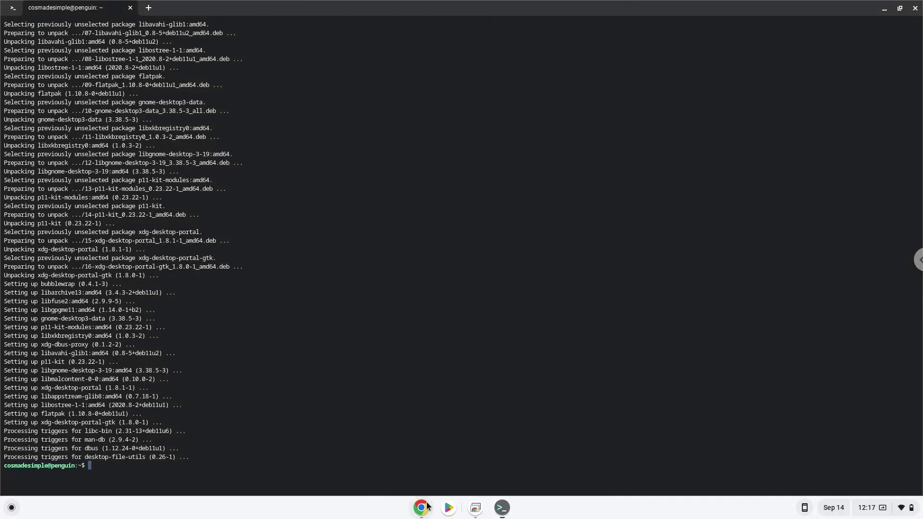
# Copy the 'sudo flatpak remote-add --if-not-exists flathub' command from Docs and run it in Terminal
pyautogui.click(422, 507)
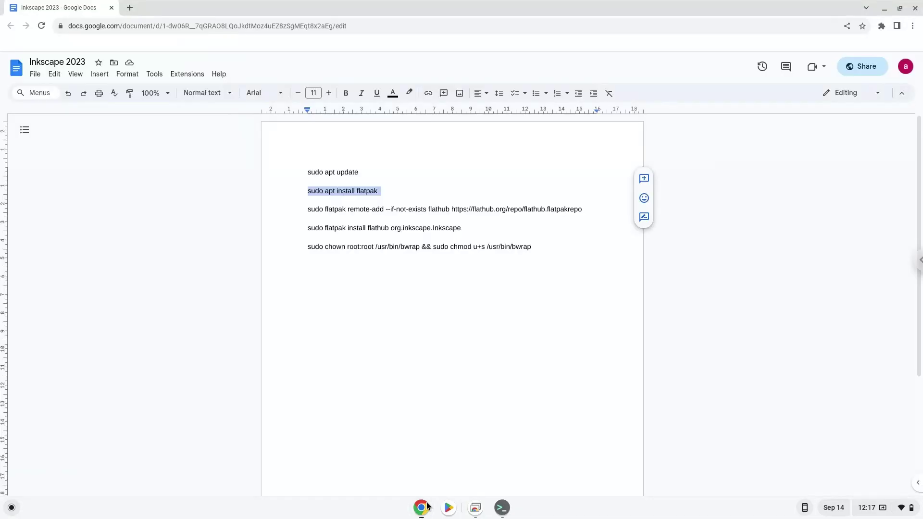
pyautogui.tripleClick(376, 212)
pyautogui.rightClick(376, 213)
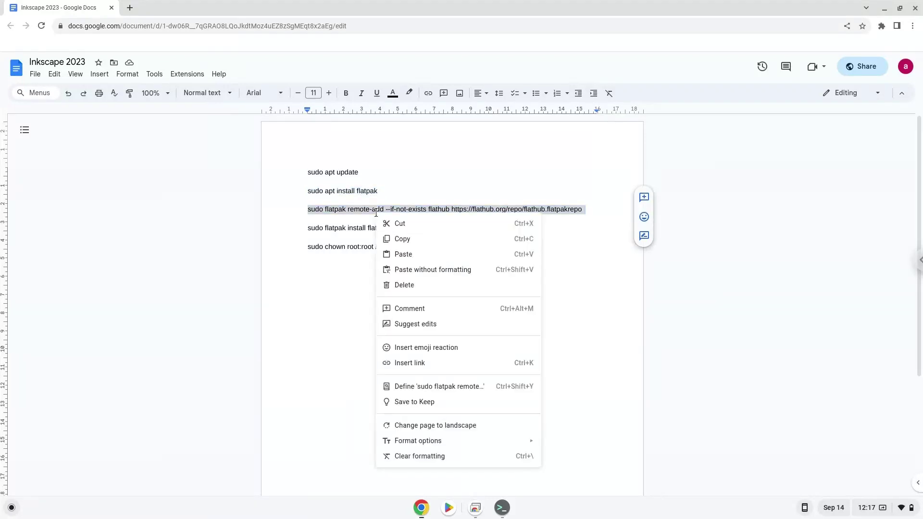
pyautogui.click(399, 239)
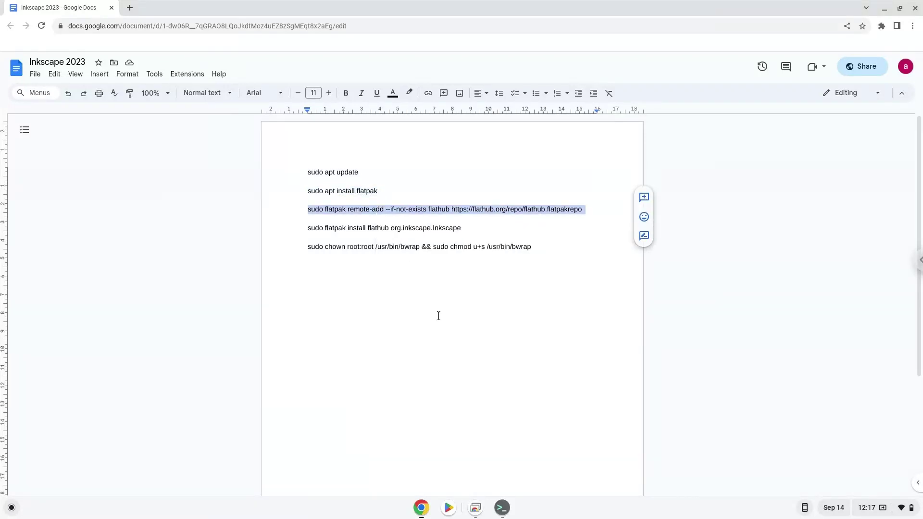
pyautogui.click(502, 508)
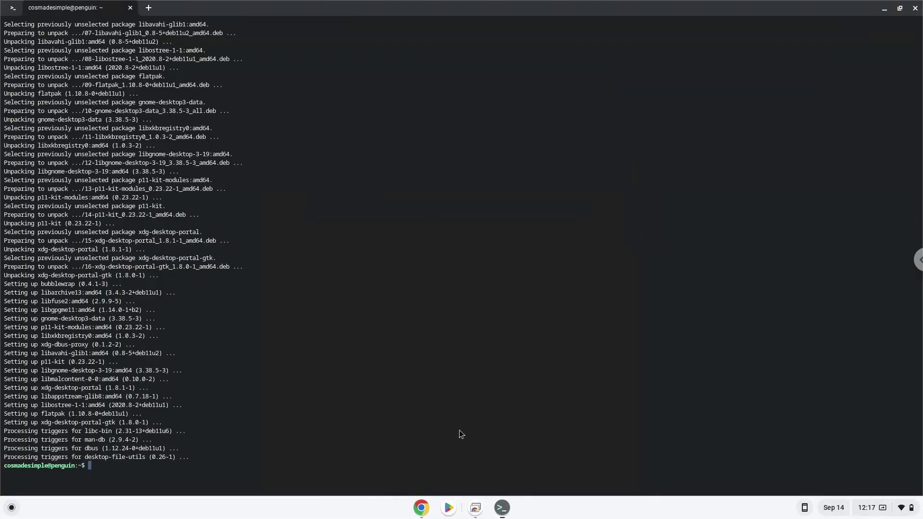
pyautogui.hotkey('ctrl', 'shift', 'v')
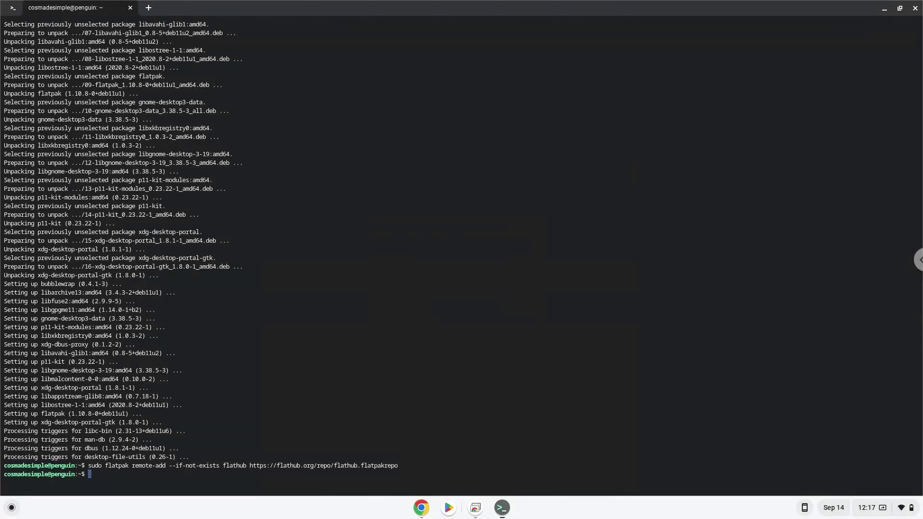
# Copy 'sudo flatpak install flathub org.inkscape.Inkscape' from Docs, run it in Terminal, and accept the required runtime
pyautogui.click(417, 509)
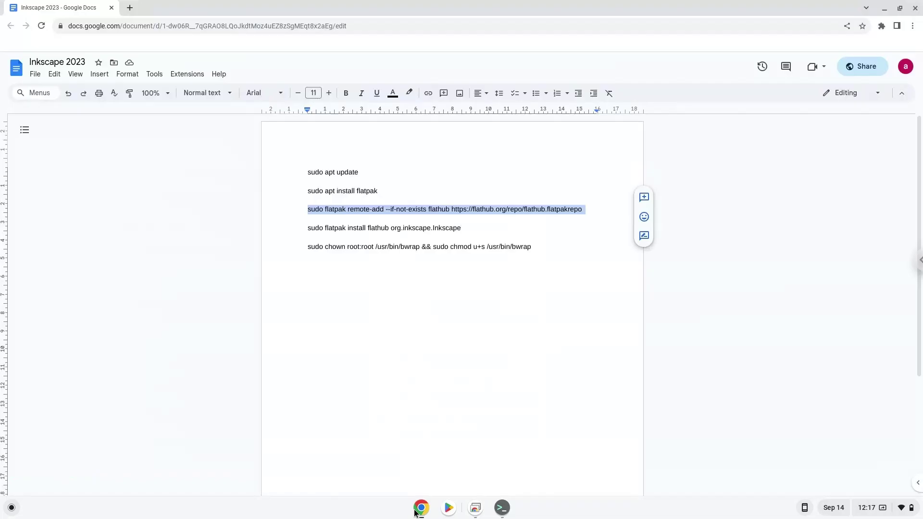
pyautogui.tripleClick(396, 228)
pyautogui.rightClick(396, 227)
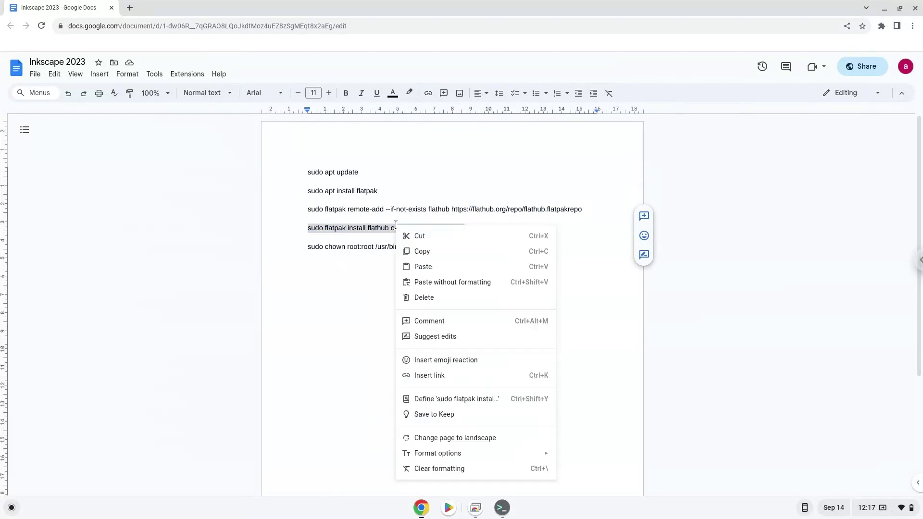
pyautogui.click(418, 251)
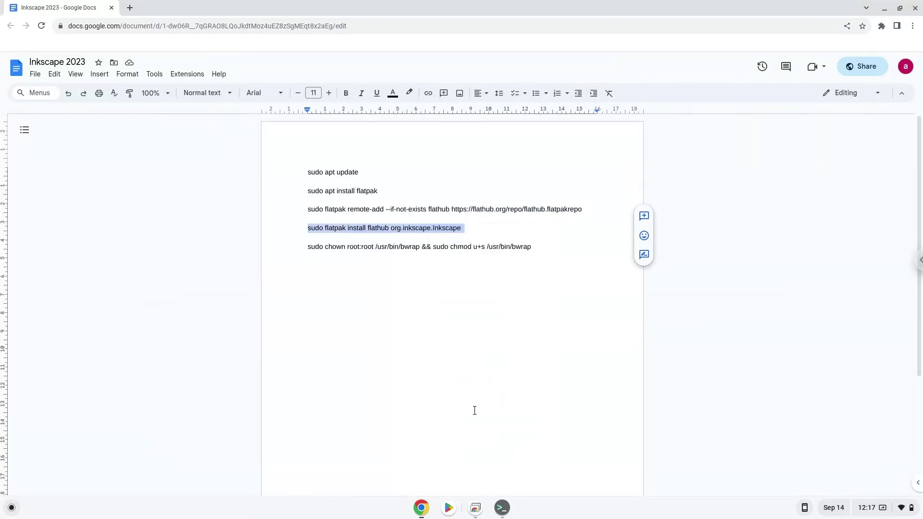
pyautogui.click(501, 507)
pyautogui.hotkey('ctrl', 'shift', 'v')
pyautogui.press('Return')
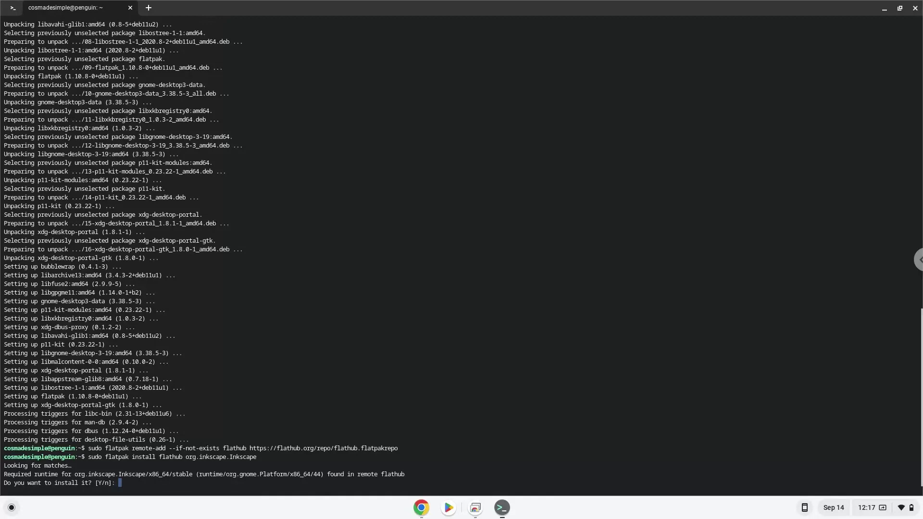
pyautogui.press('Return')
pyautogui.press('Return')
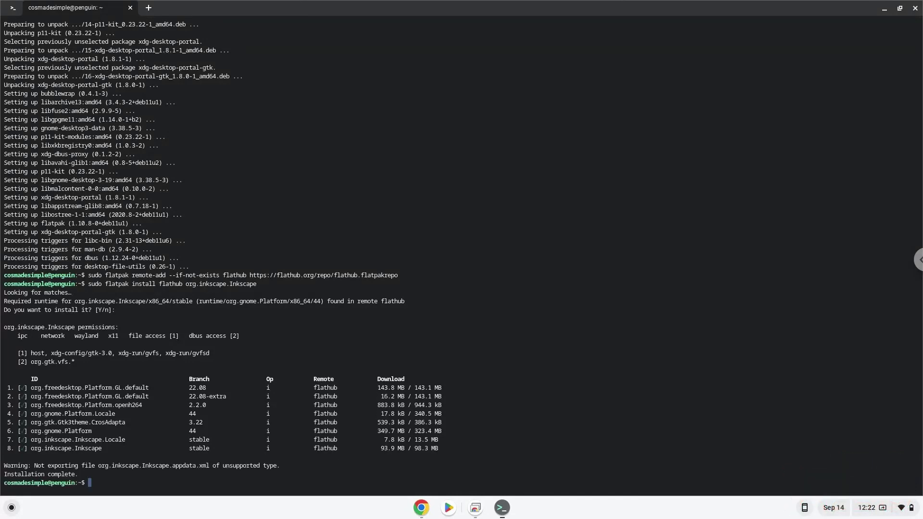
# Run the chown/chmod command making /usr/bin/bwrap root-owned with setuid, then close Terminal
pyautogui.click(422, 508)
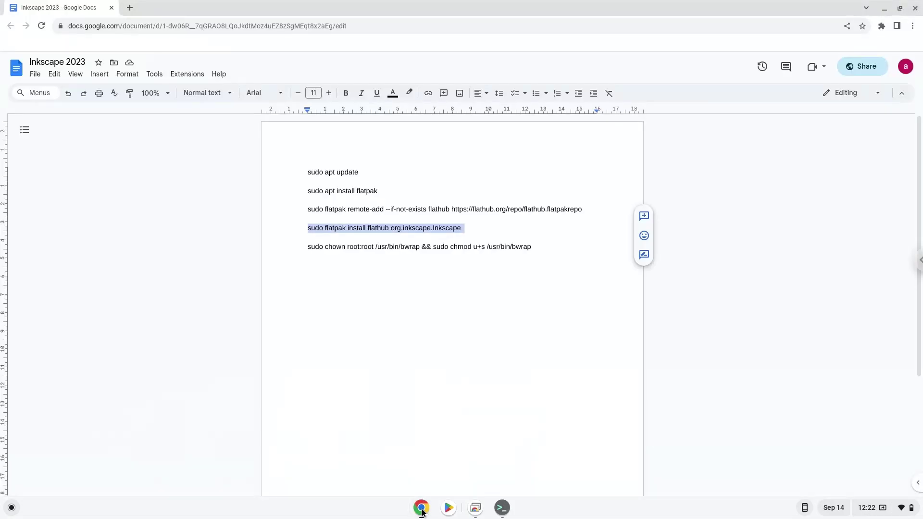
pyautogui.tripleClick(406, 246)
pyautogui.rightClick(406, 246)
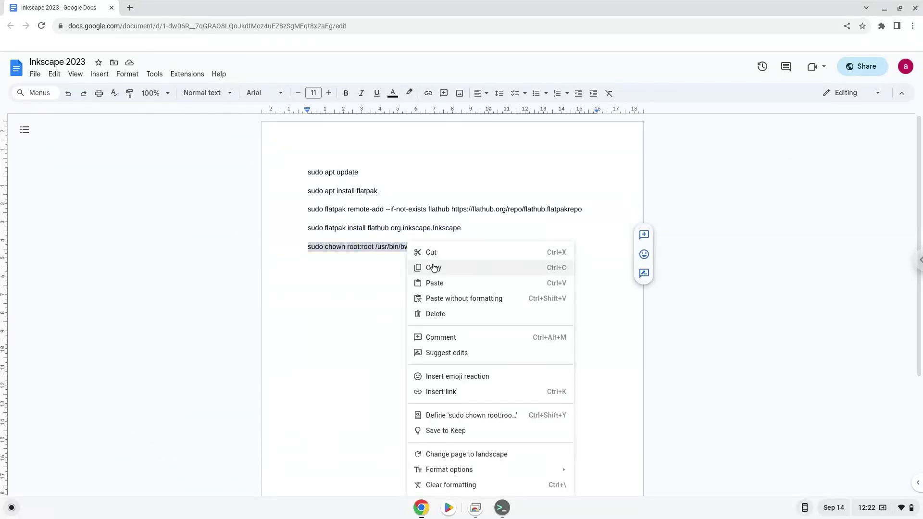
pyautogui.click(433, 268)
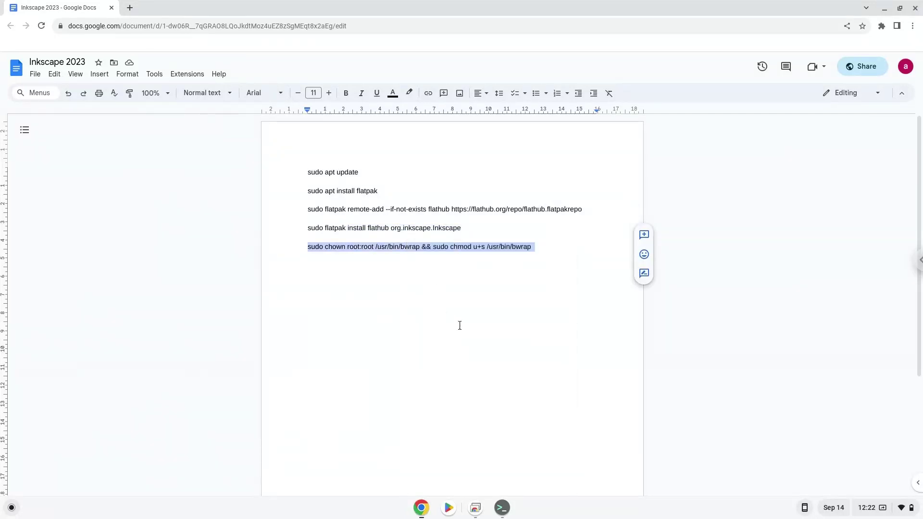
pyautogui.click(501, 508)
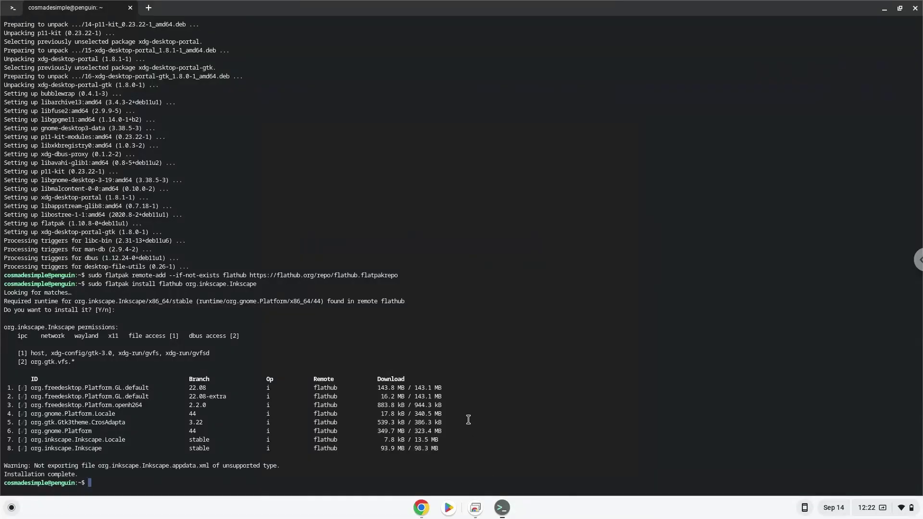
pyautogui.hotkey('ctrl', 'shift', 'v')
pyautogui.press('Return')
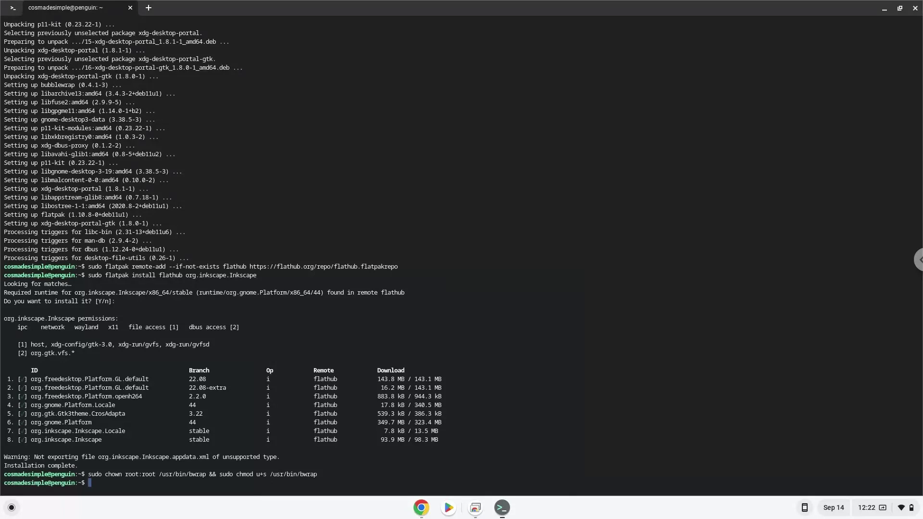
pyautogui.click(916, 8)
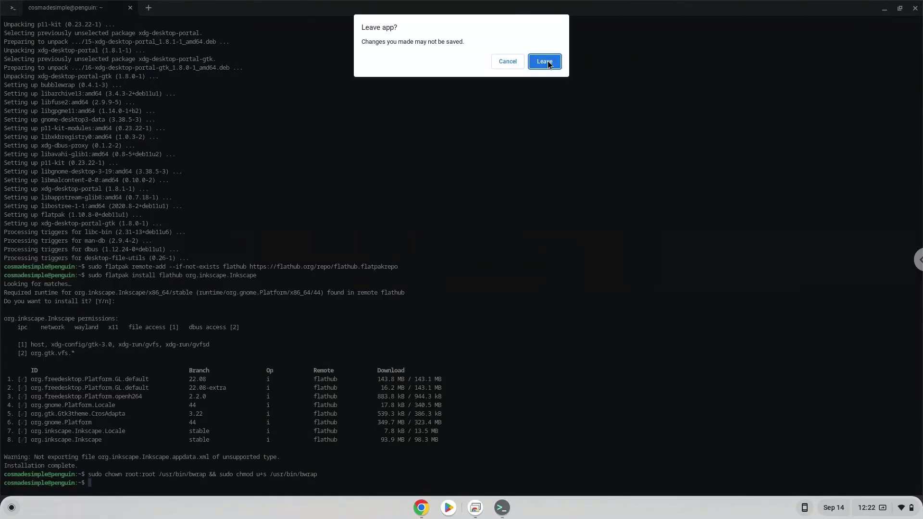
pyautogui.click(545, 61)
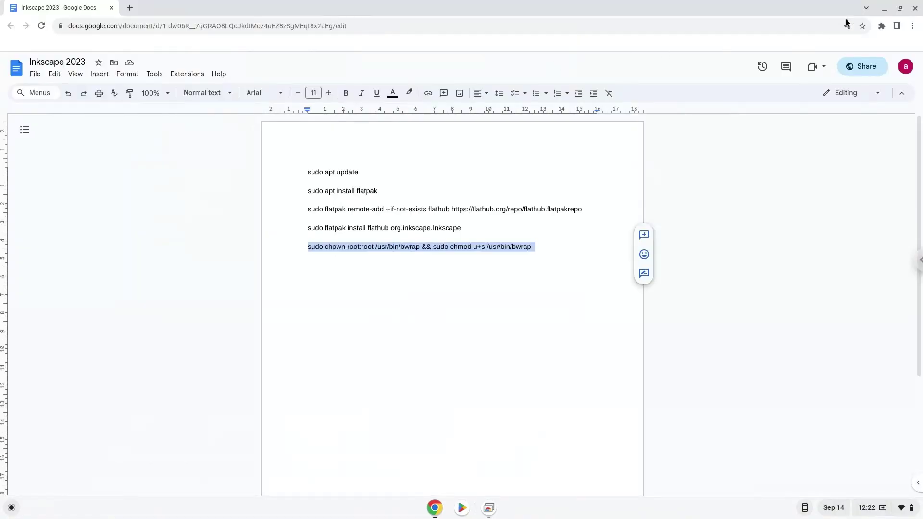
# Minimize Chrome and launch Inkscape from the launcher's Linux apps folder
pyautogui.click(884, 9)
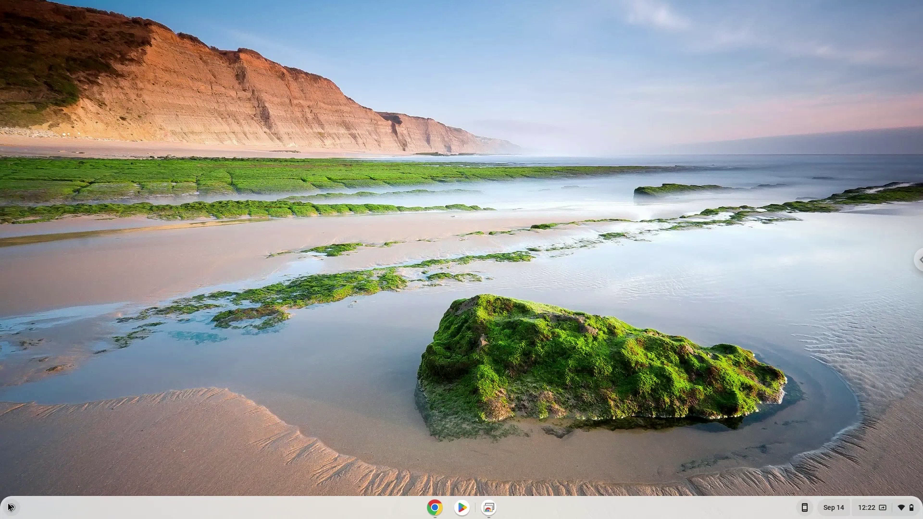
pyautogui.click(10, 506)
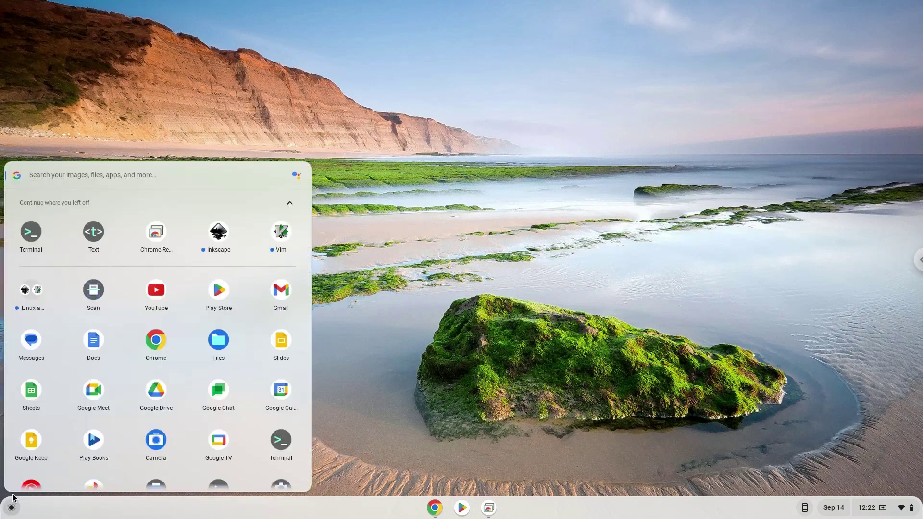
pyautogui.click(33, 295)
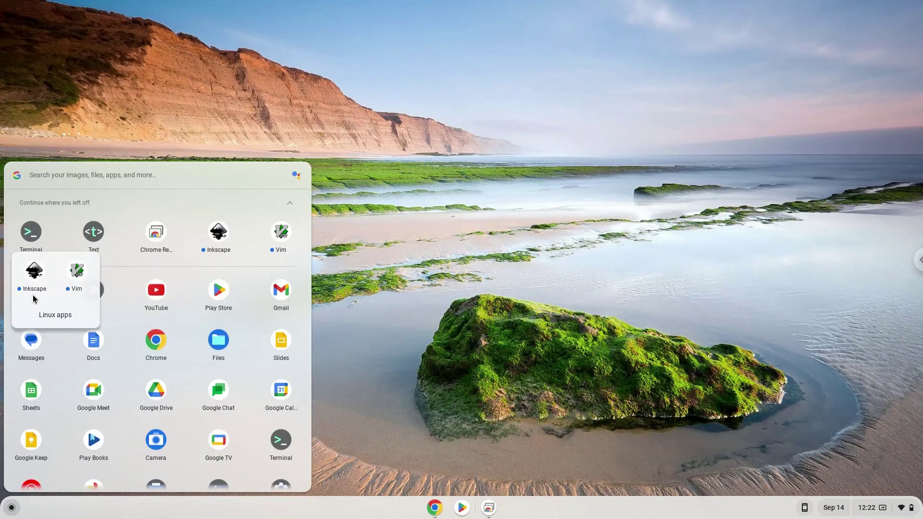
pyautogui.click(35, 270)
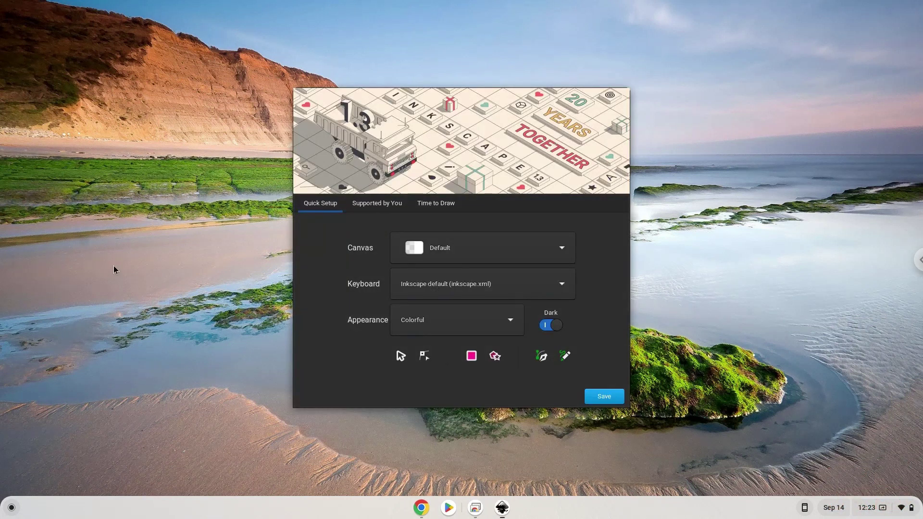
# Accept the welcome dialog defaults, create a new blank document, and show Help > About Inkscape
pyautogui.click(601, 398)
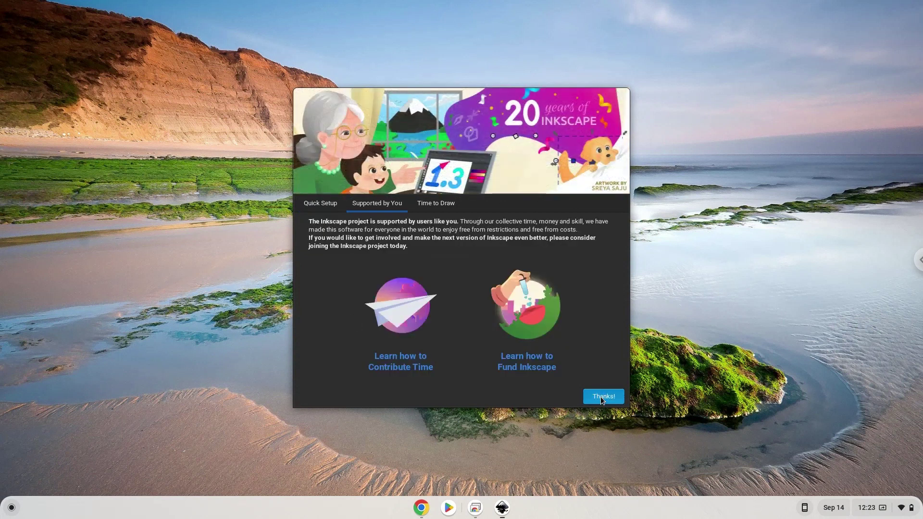
pyautogui.click(601, 396)
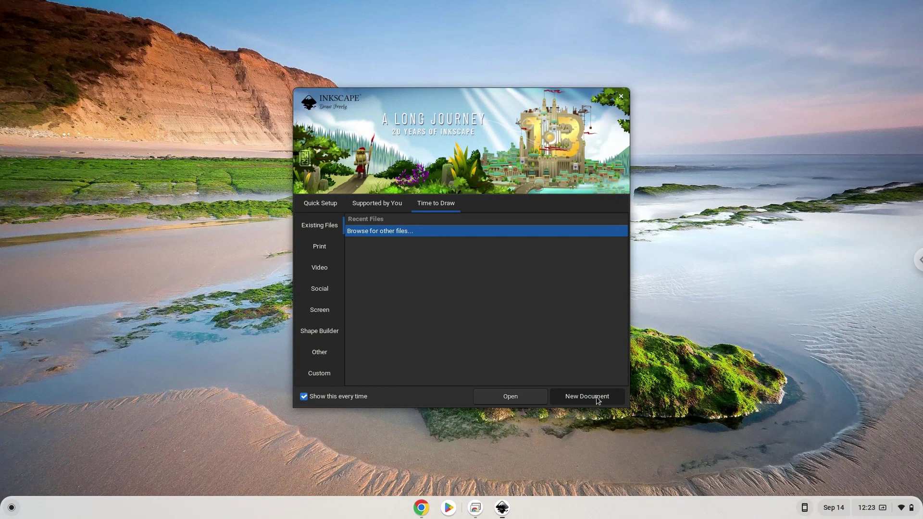
pyautogui.click(597, 400)
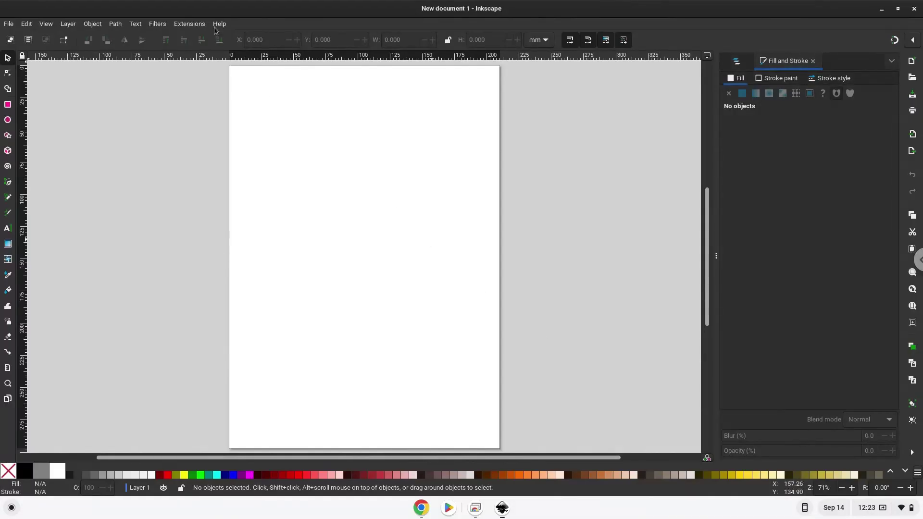
pyautogui.click(217, 24)
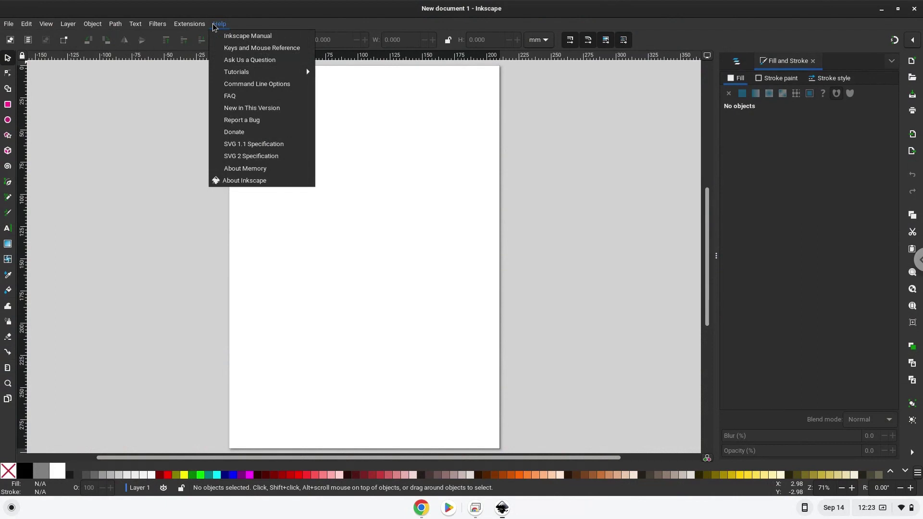
pyautogui.click(251, 181)
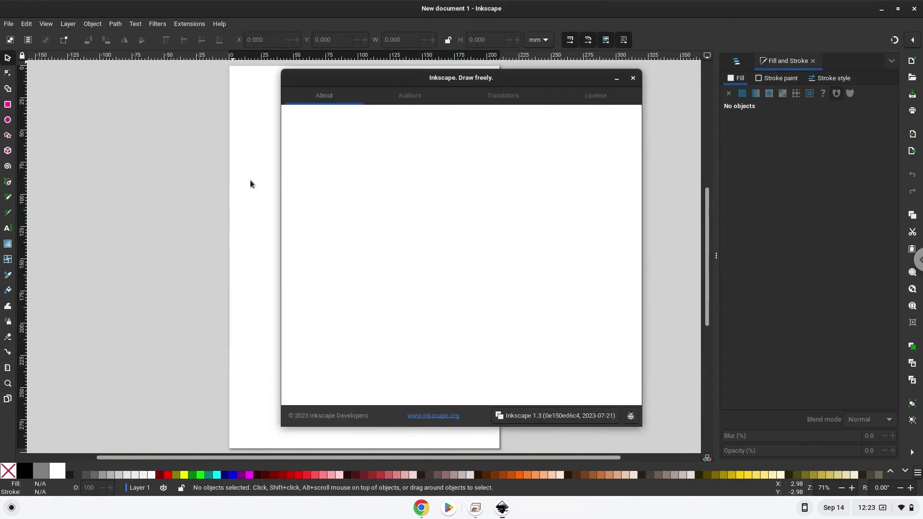